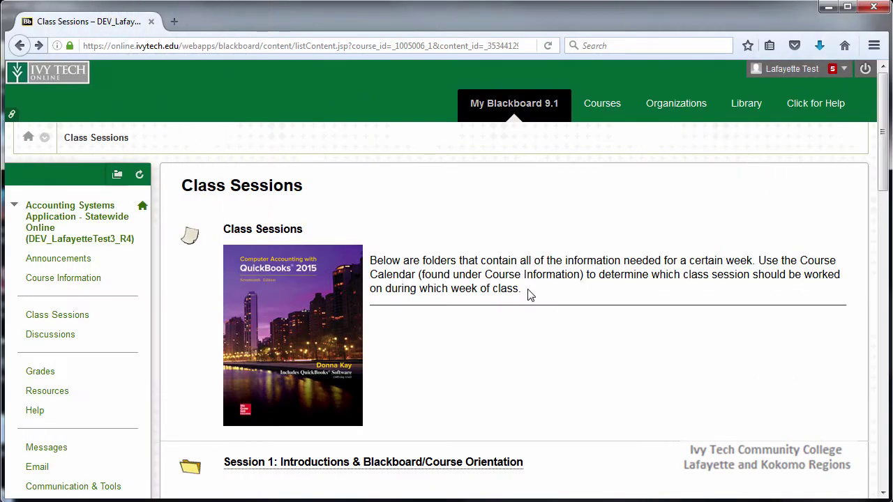
- Go into 'Session 2: Financial Accounting Review', then its 'Session 2: Assignments & Assessments' folder
scroll(528, 295, down, 5)
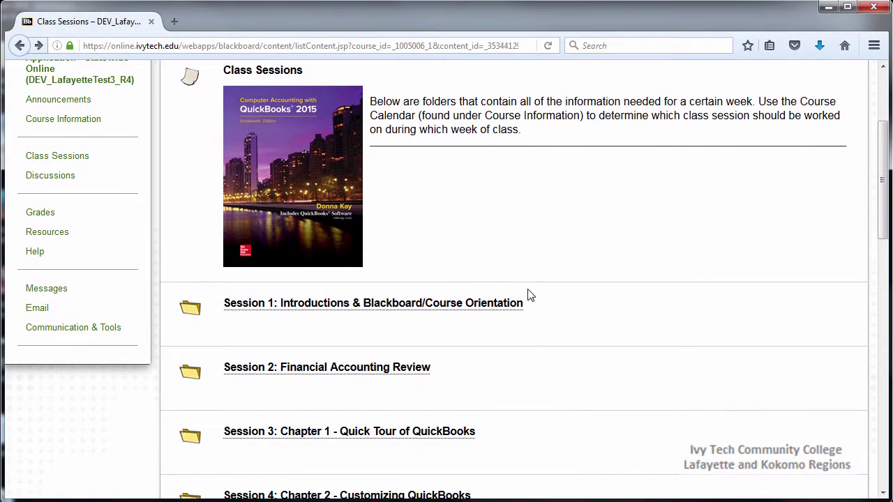
click(374, 292)
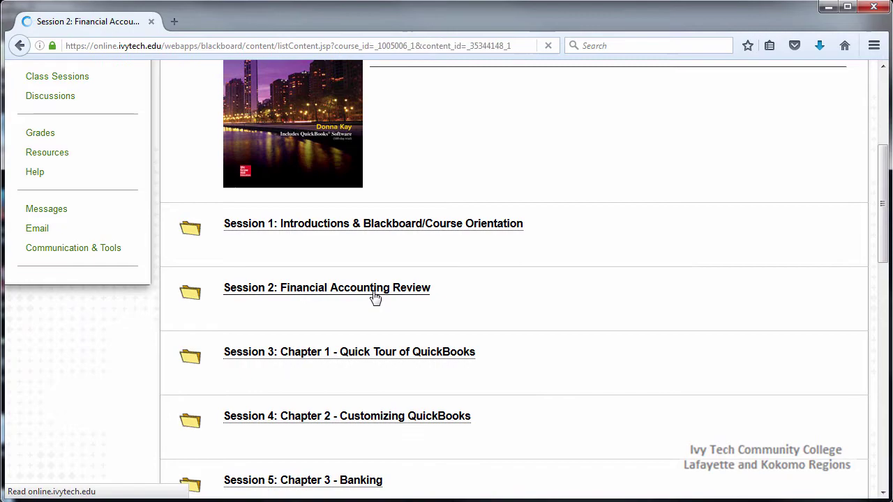
scroll(419, 307, down, 10)
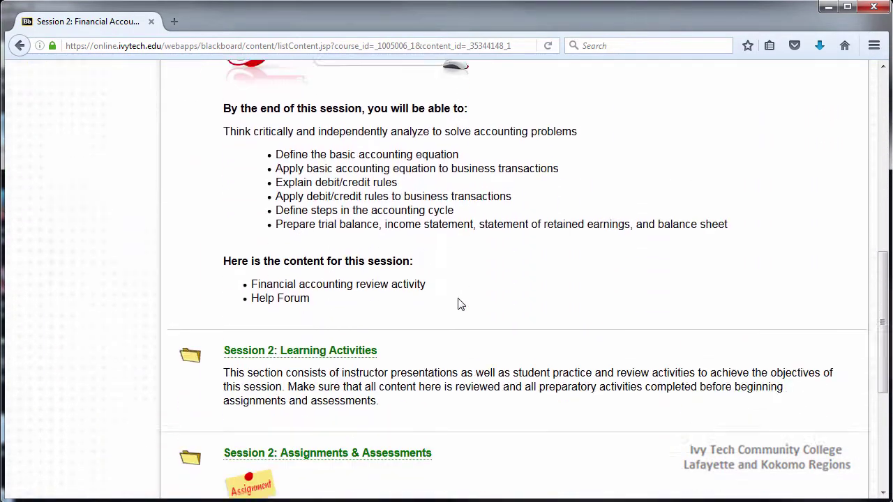
click(422, 317)
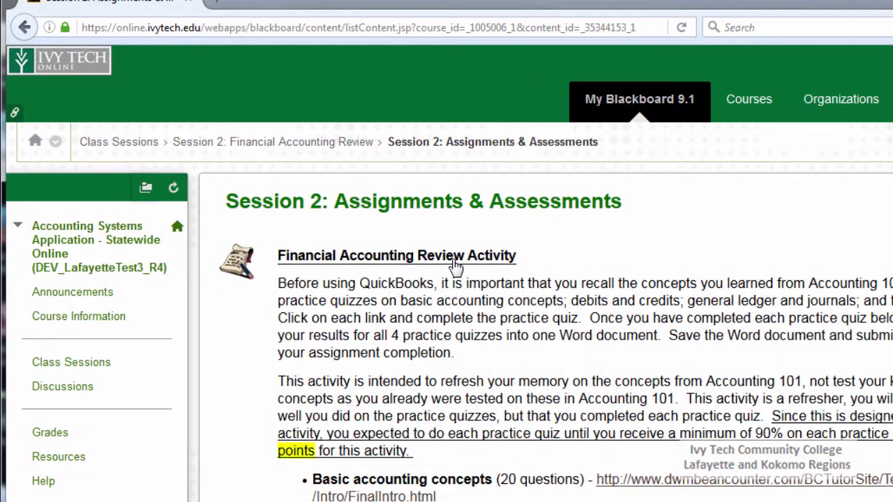
- Open the Financial Accounting Review Activity and view its 50-point rubric, then close it
click(455, 264)
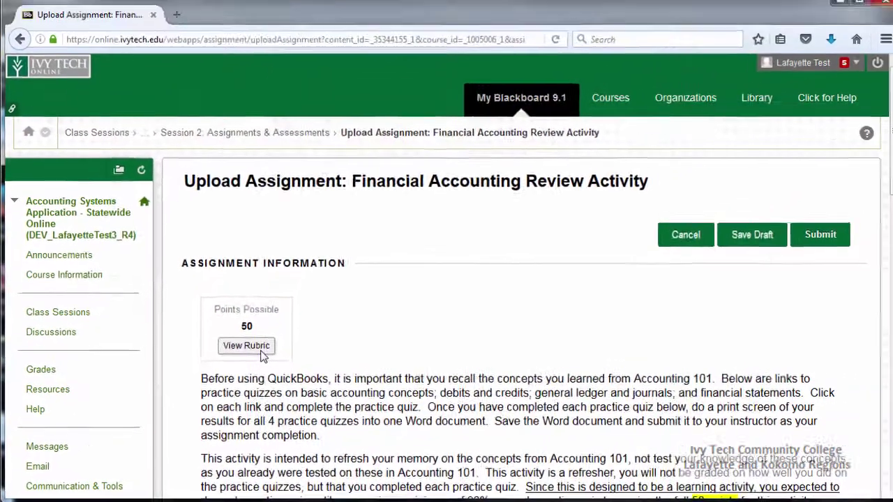
click(363, 287)
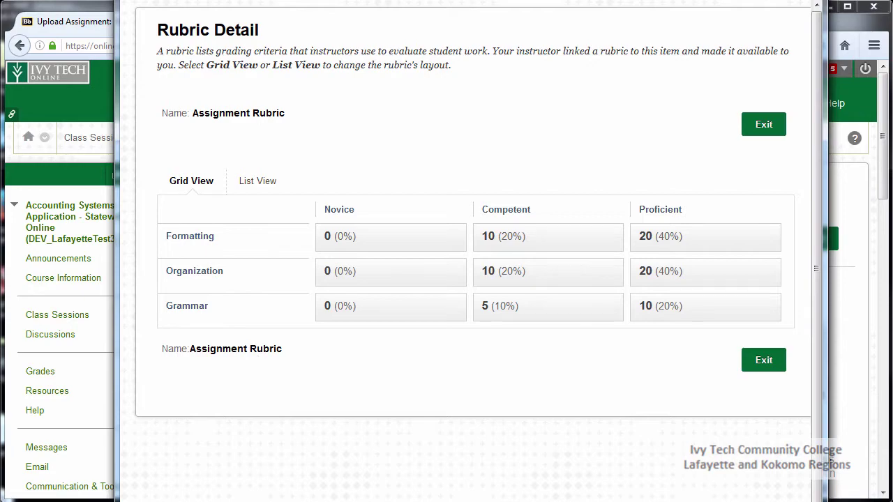
key(Escape)
scroll(533, 381, down, 2)
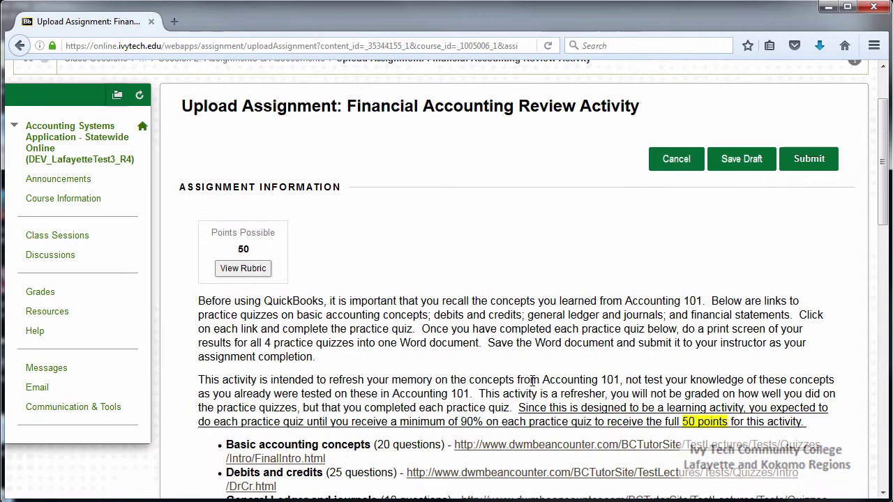
scroll(533, 381, down, 2)
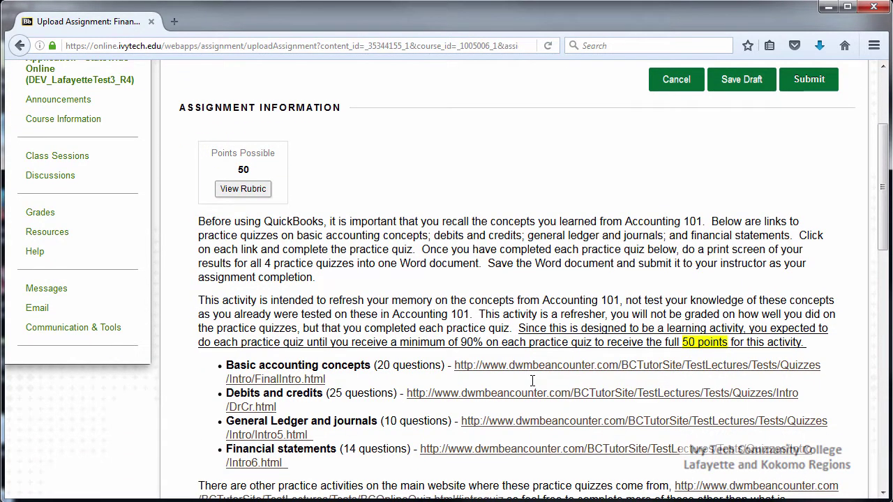
scroll(533, 380, down, 6)
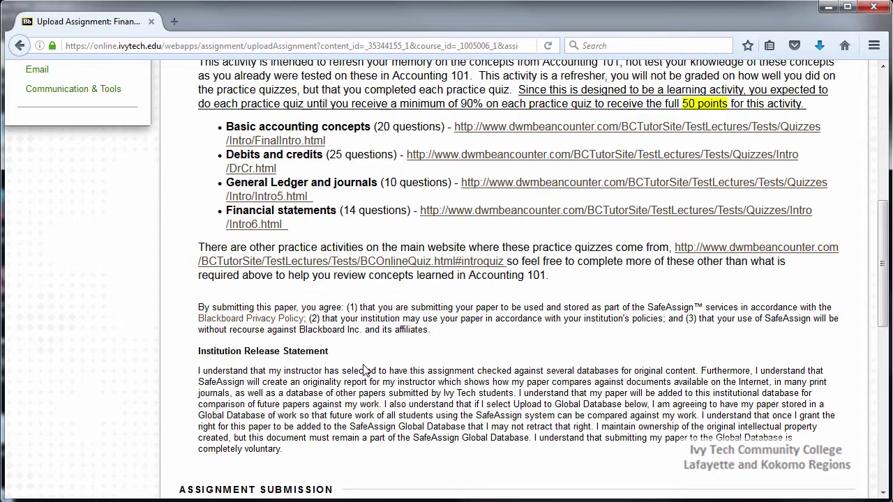
scroll(363, 370, down, 6)
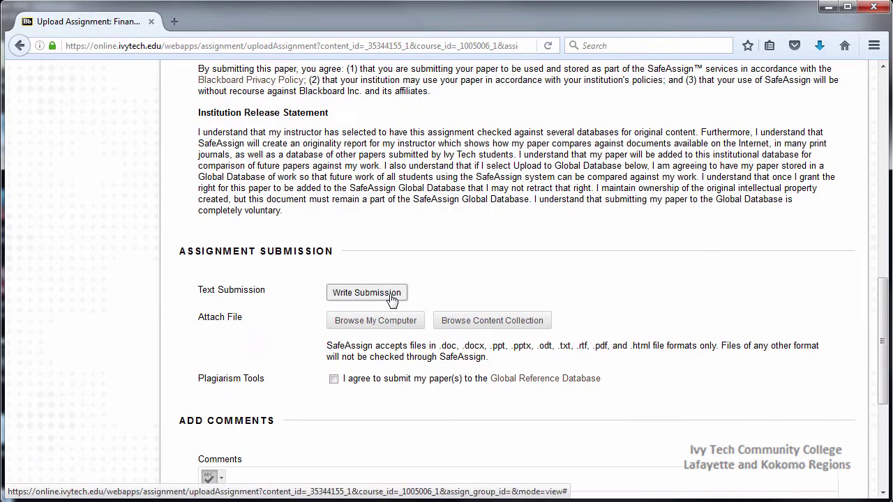
- Show the Write Submission text editor and scroll down to the Attach File area
click(403, 294)
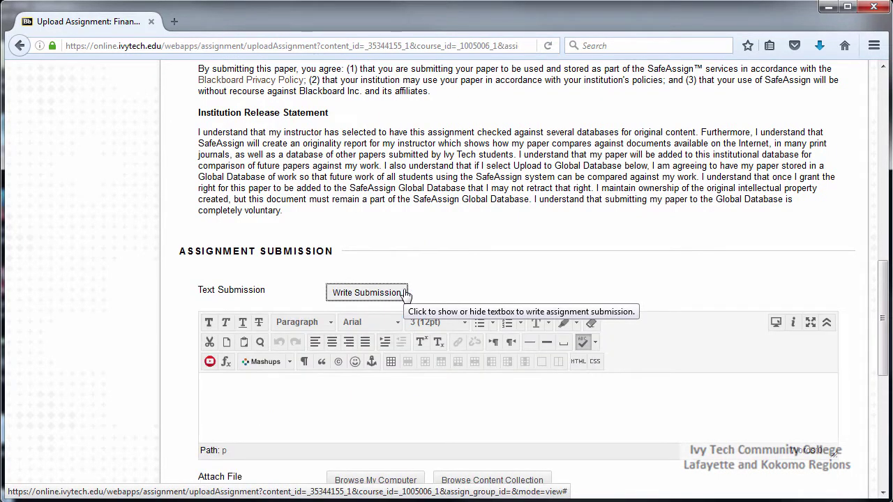
scroll(406, 293, down, 6)
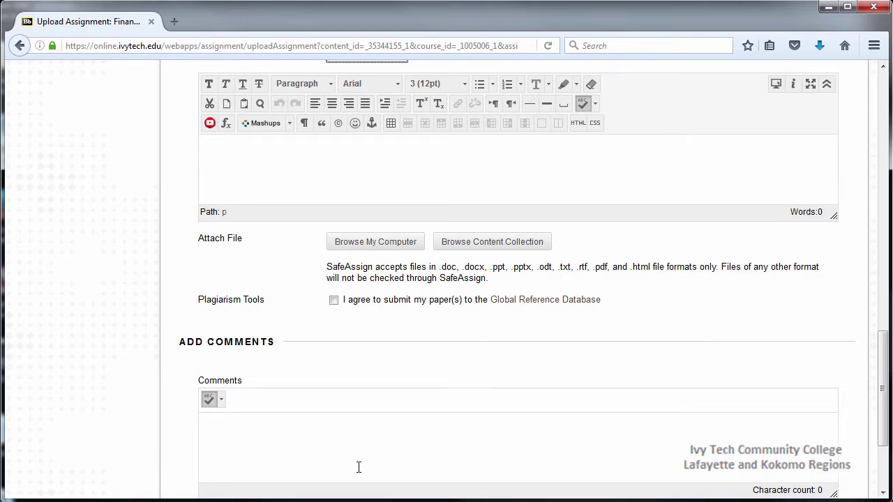
scroll(359, 467, up, 4)
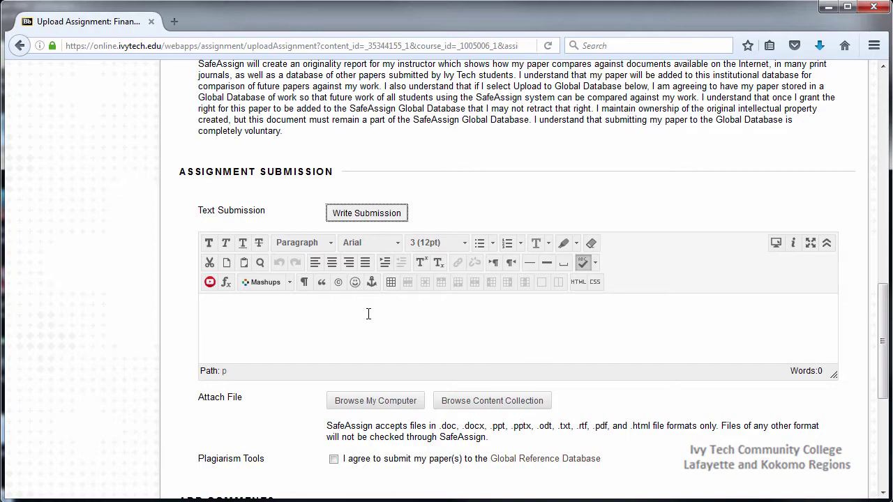
scroll(368, 314, down, 2)
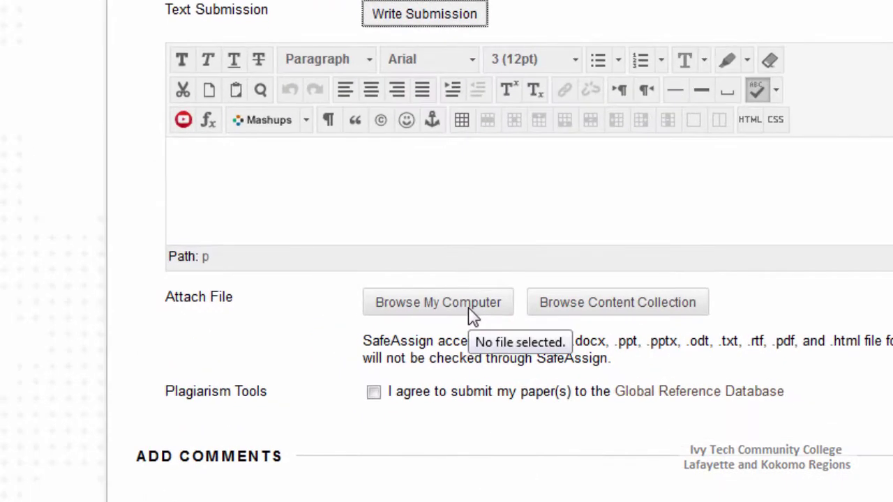
- Attach Emancipation Proclamation.docx from the computer to the assignment
click(472, 315)
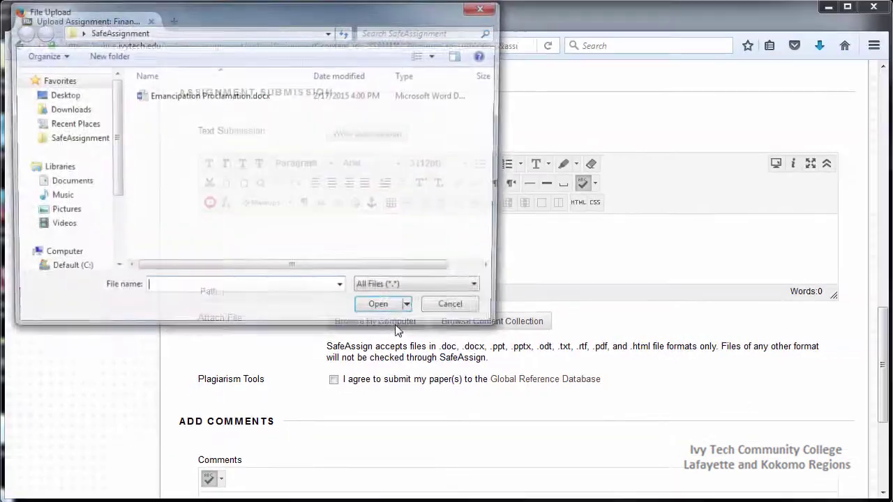
click(237, 98)
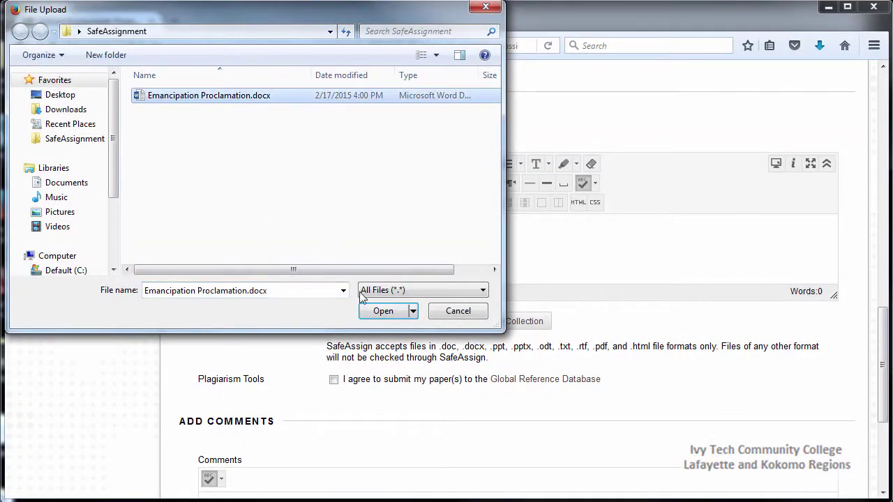
click(381, 314)
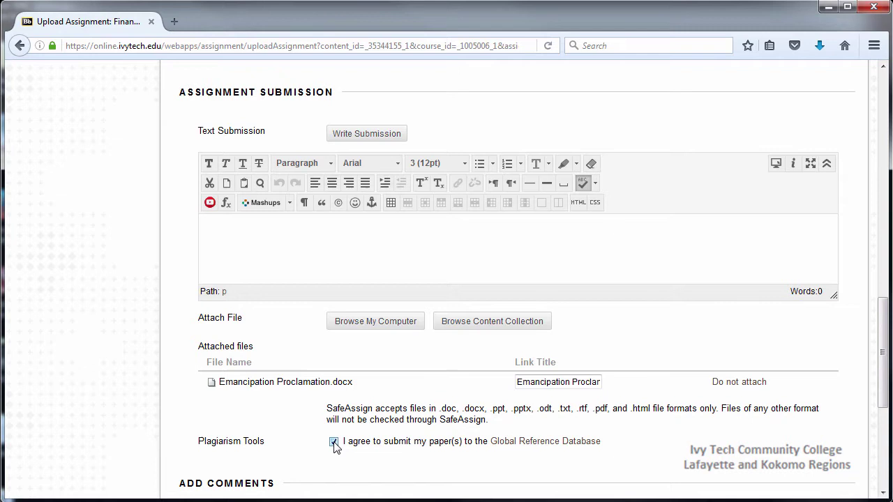
- Submit the Financial Accounting Review Activity with Emancipation Proclamation.docx attached
scroll(401, 419, down, 3)
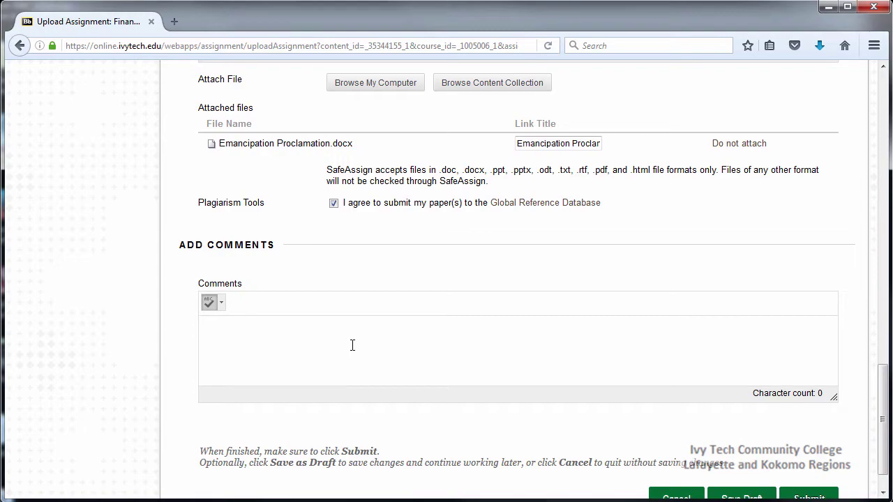
scroll(628, 384, down, 1)
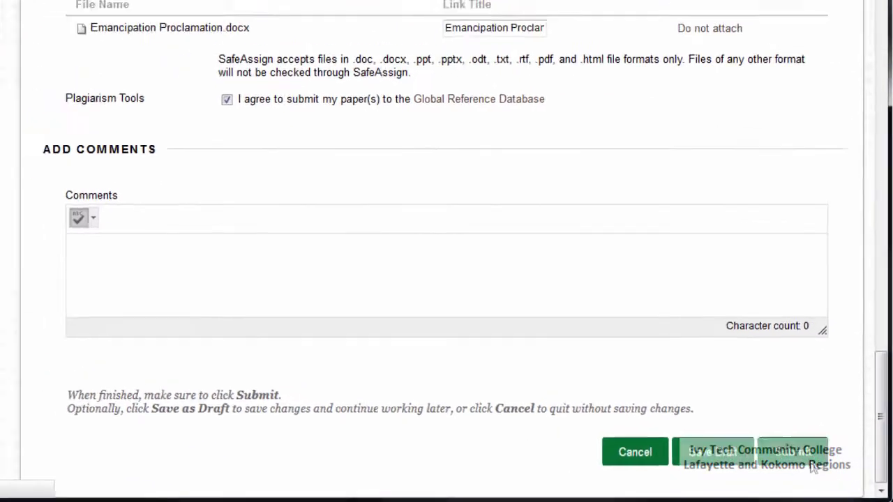
click(802, 454)
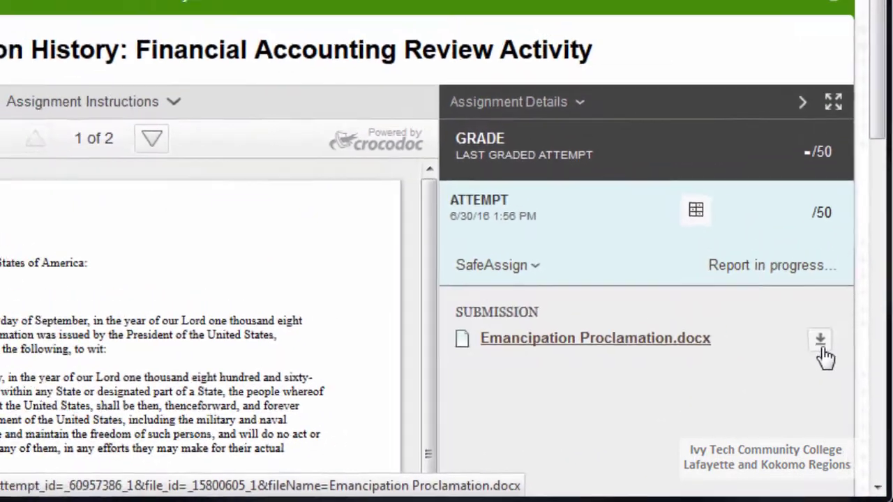
click(821, 343)
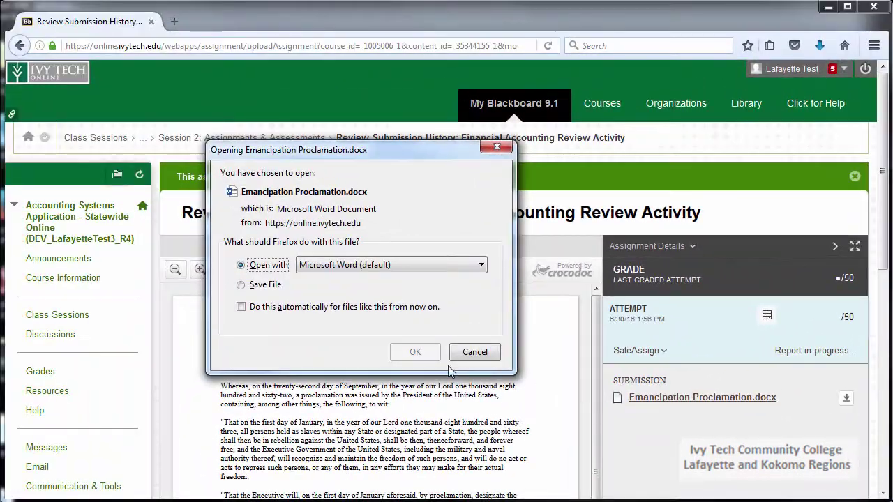
click(413, 353)
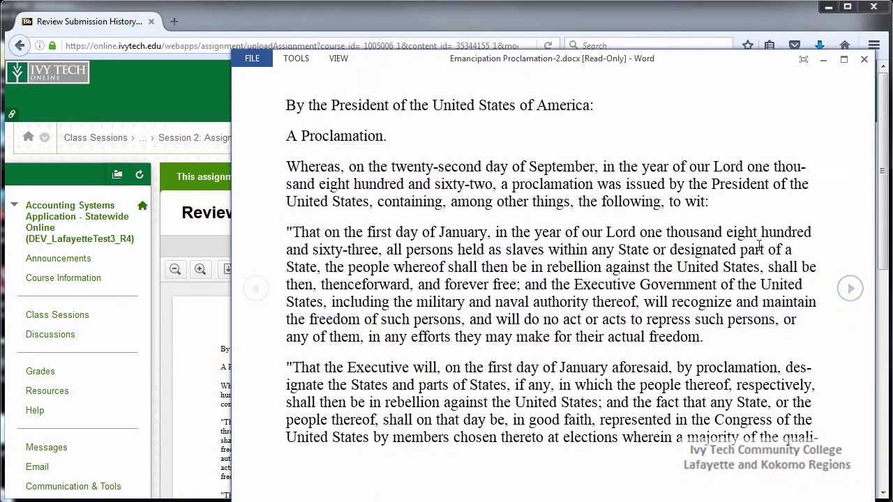
click(864, 59)
scroll(846, 419, down, 10)
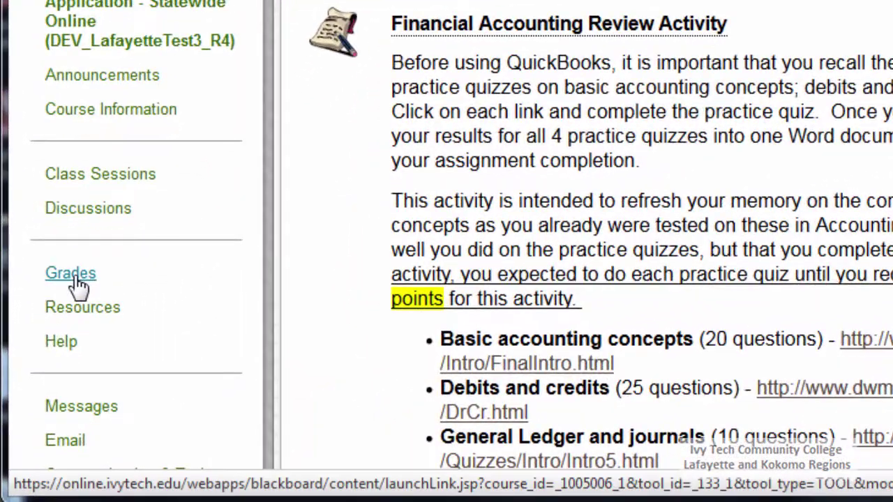
- In My Grades, view the Financial Accounting Review Activity rubric showing 0 out of 50
click(70, 281)
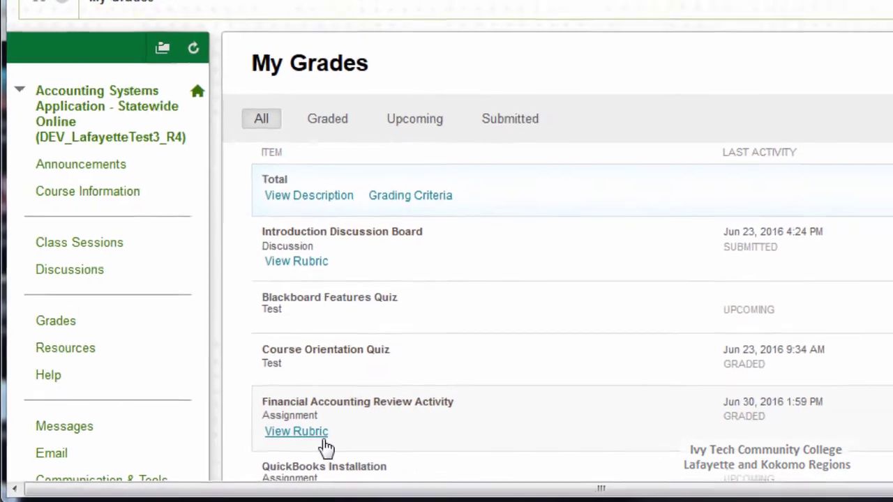
click(352, 440)
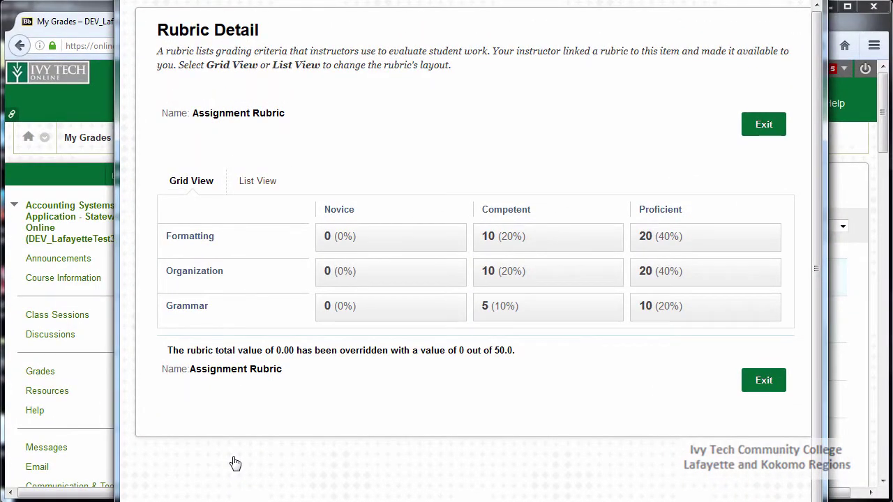
click(771, 382)
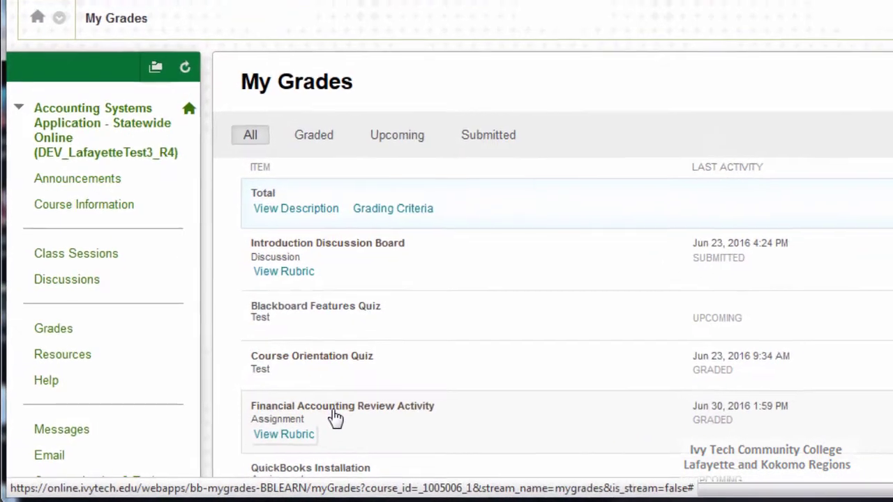
- Open the graded activity's submission and view its 100% match SafeAssign originality report
click(253, 439)
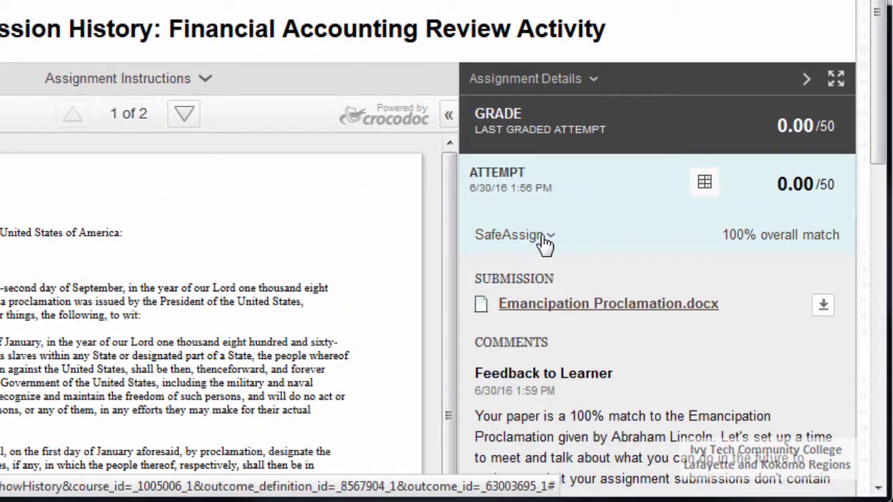
click(545, 238)
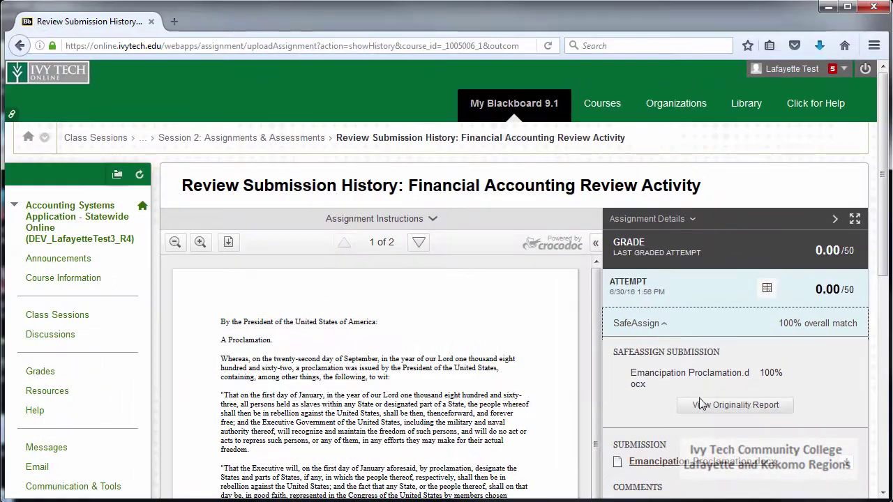
click(711, 406)
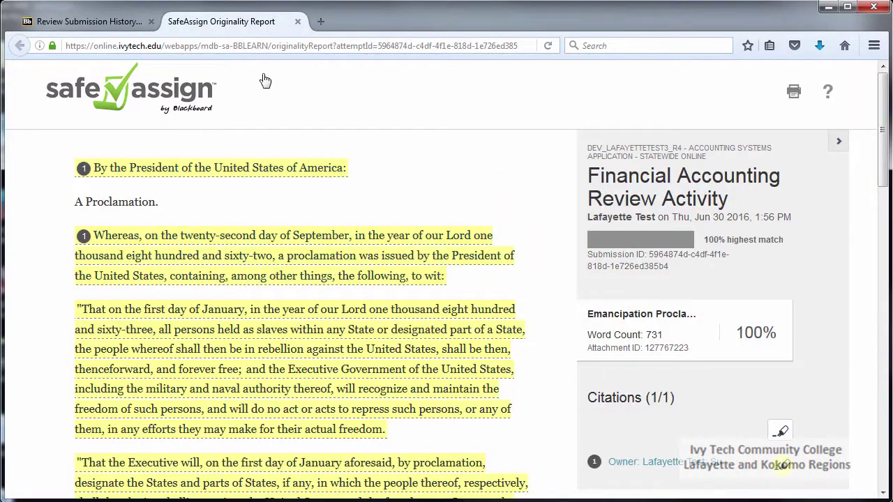
click(297, 21)
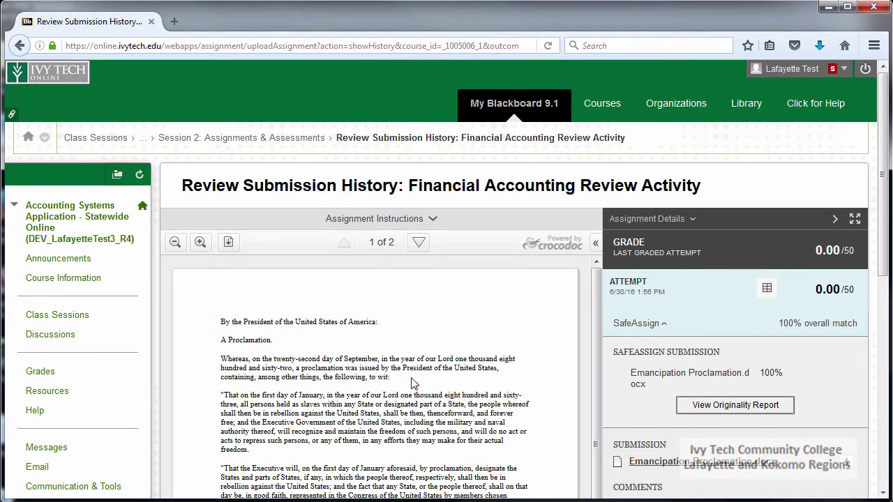